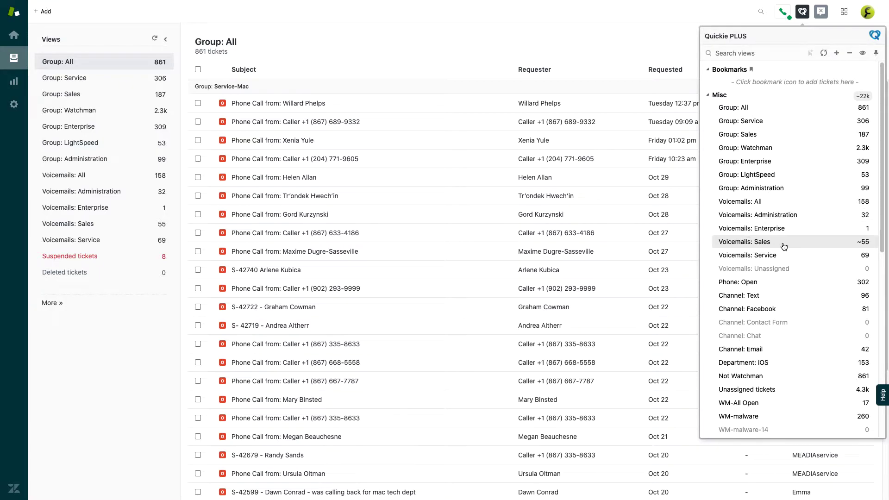
click(732, 242)
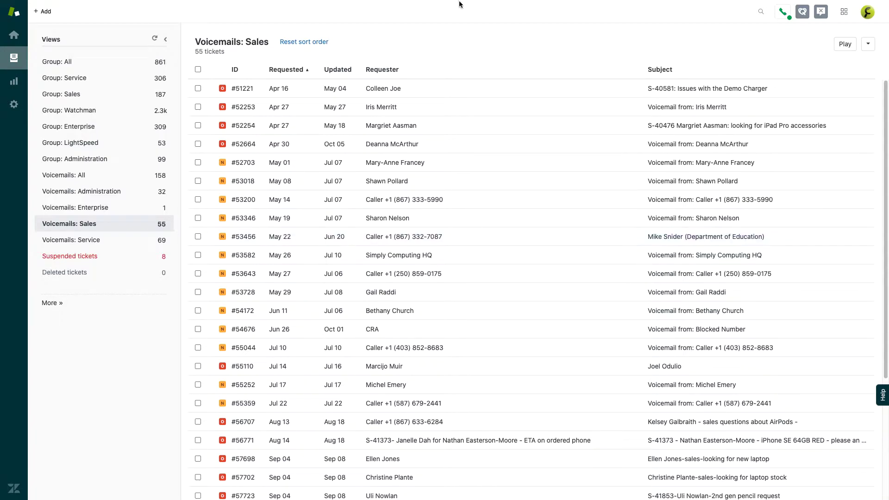
scroll(478, 196, down, 3)
scroll(477, 196, down, 5)
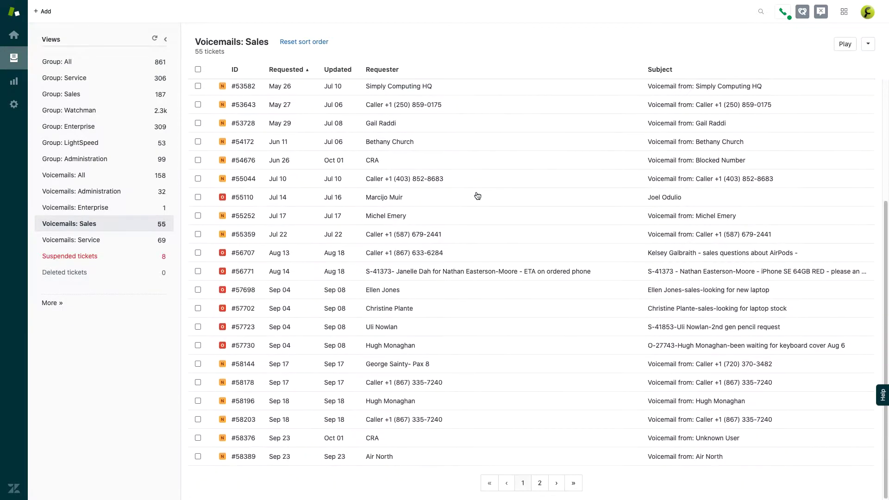
scroll(477, 195, up, 8)
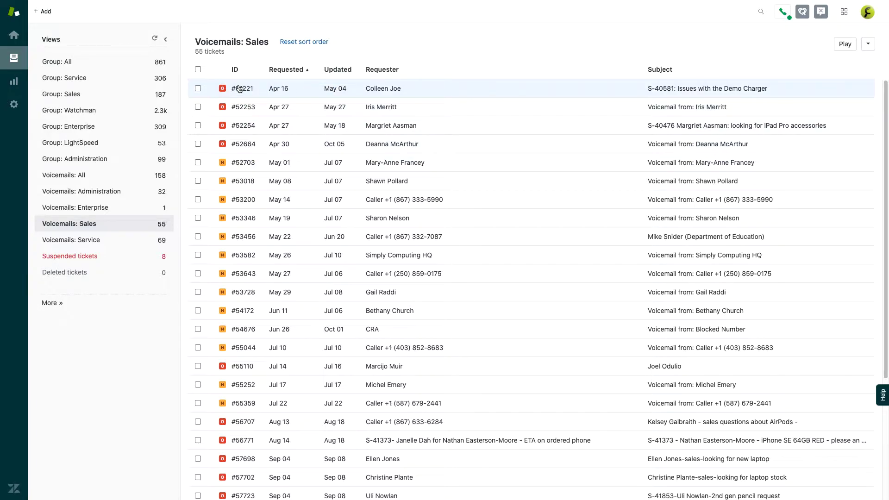
click(239, 88)
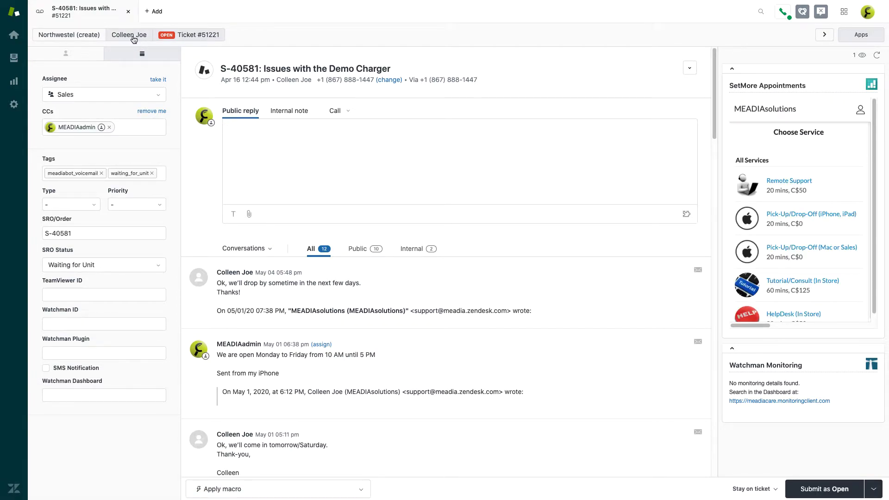
click(248, 68)
double_click(249, 68)
key(super+c)
key(super+Tab)
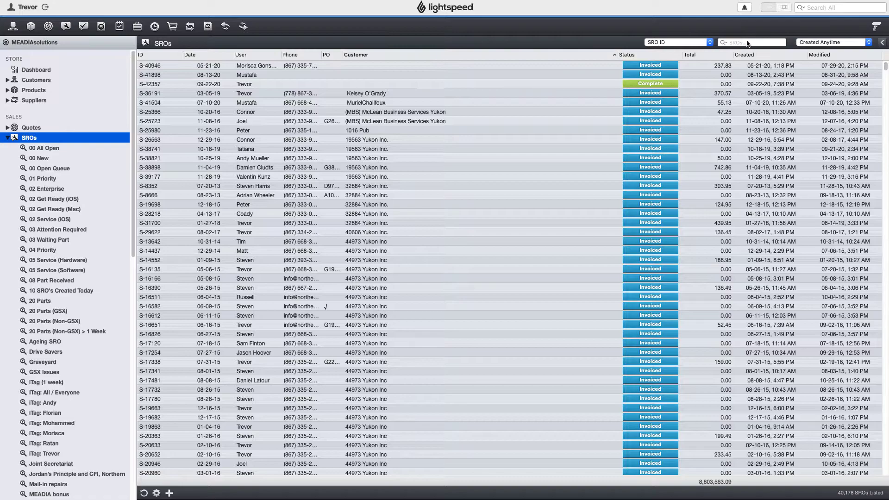
click(747, 43)
key(super+v)
key(Return)
click(443, 77)
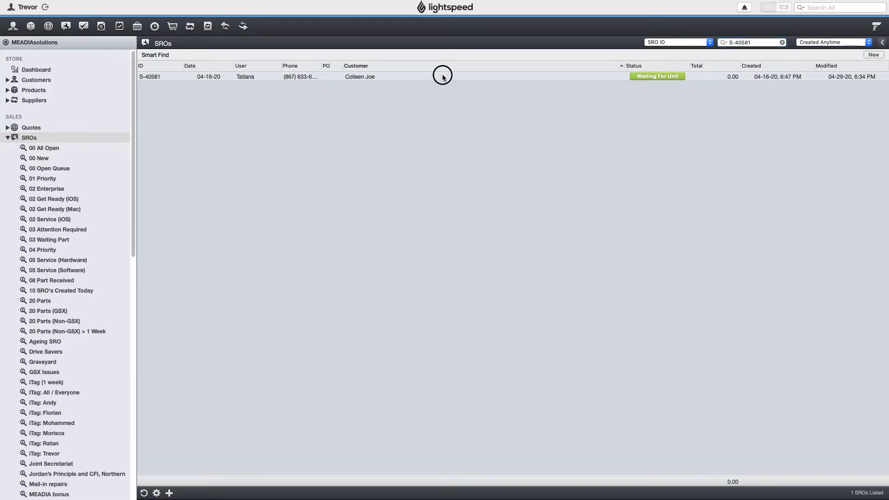
double_click(443, 77)
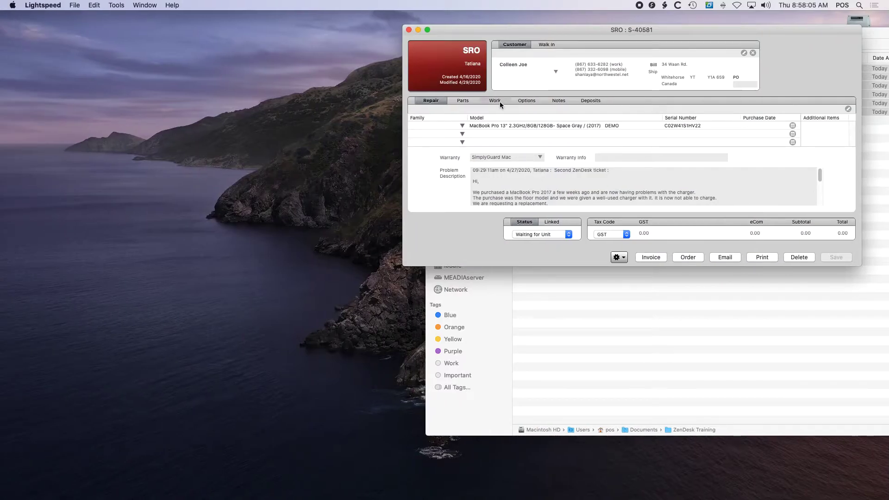
- Show the SRO's Work Performed notes and start a new timestamped 11/5/2020 entry
click(499, 101)
click(518, 149)
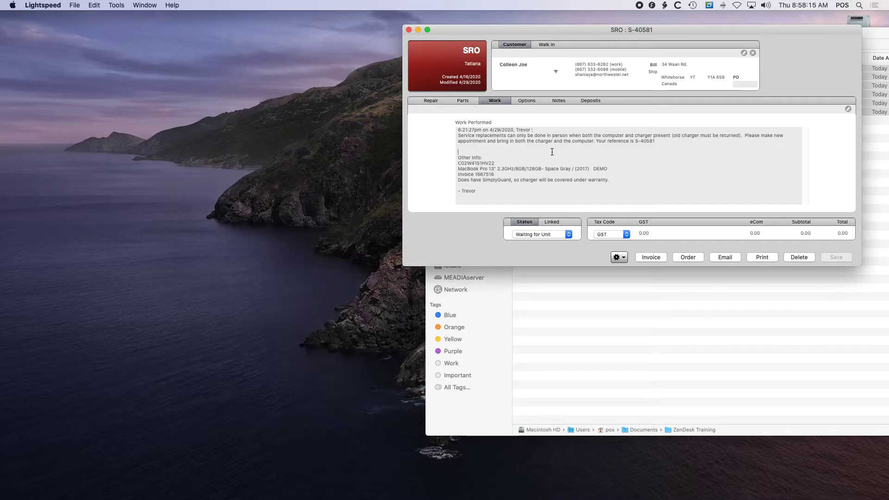
key(super+Tab)
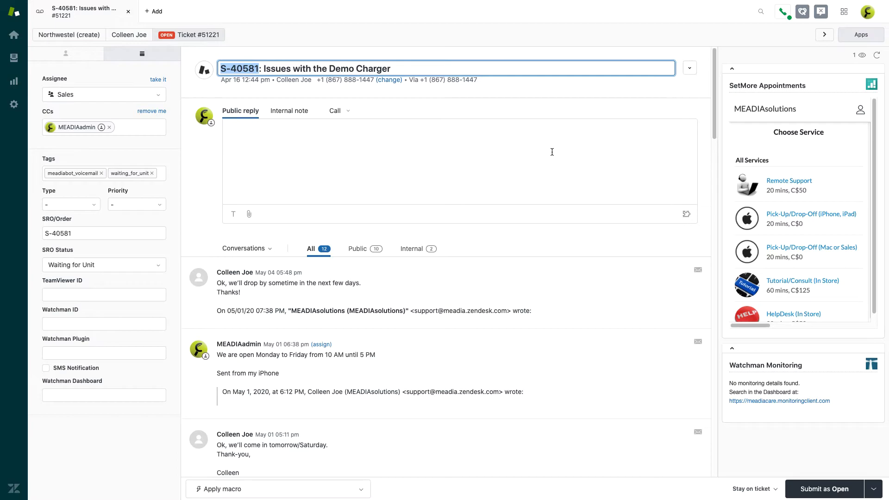
click(514, 158)
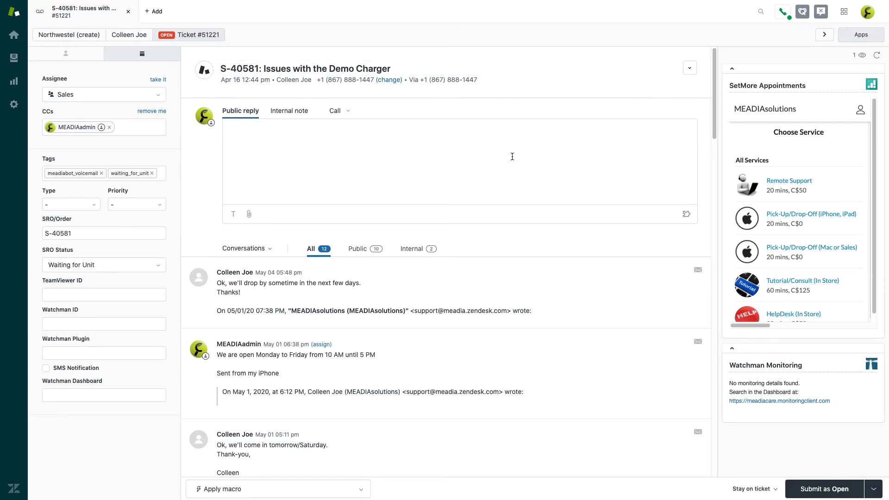
key(super+Tab)
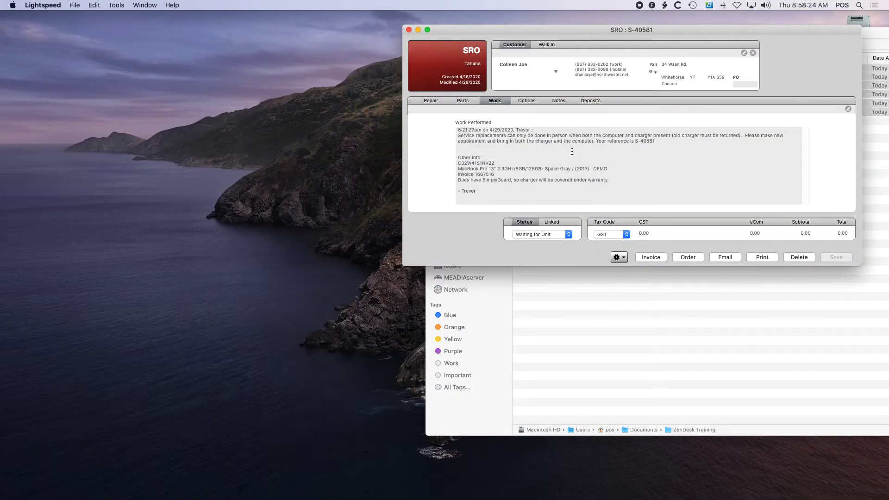
click(527, 155)
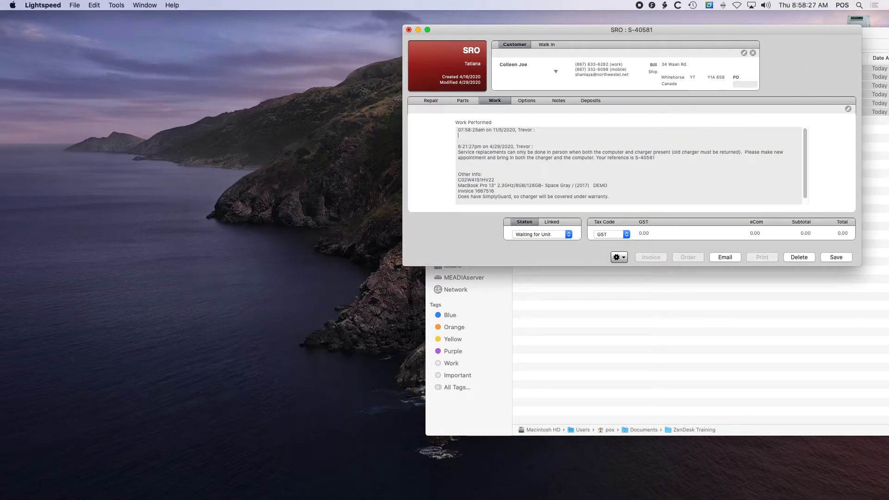
- Copy the customer's name from the SRO into the new Work Performed note
triple_click(528, 68)
key(super+c)
click(515, 134)
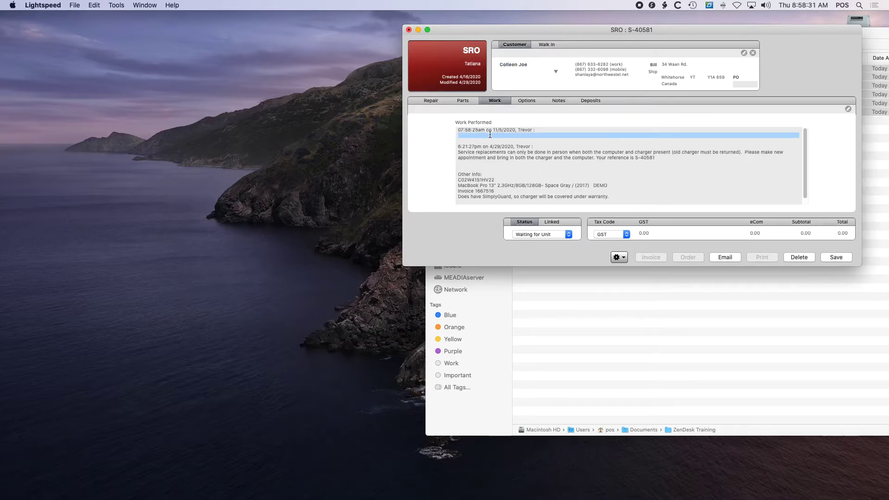
key(super+v)
key(Return)
key(Return)
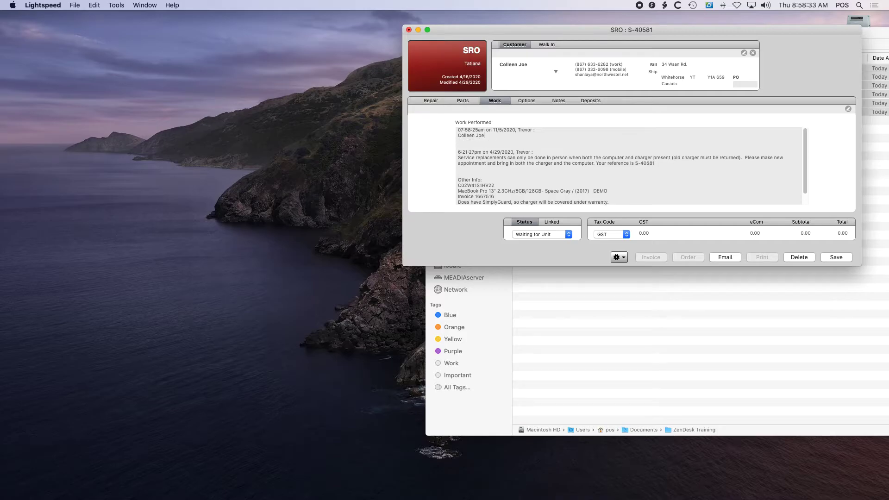
- Write the note closing the April request, asking the customer to bring the device in
text(T)
text( will be closing thi)
text(s request from Apl)
text(.)
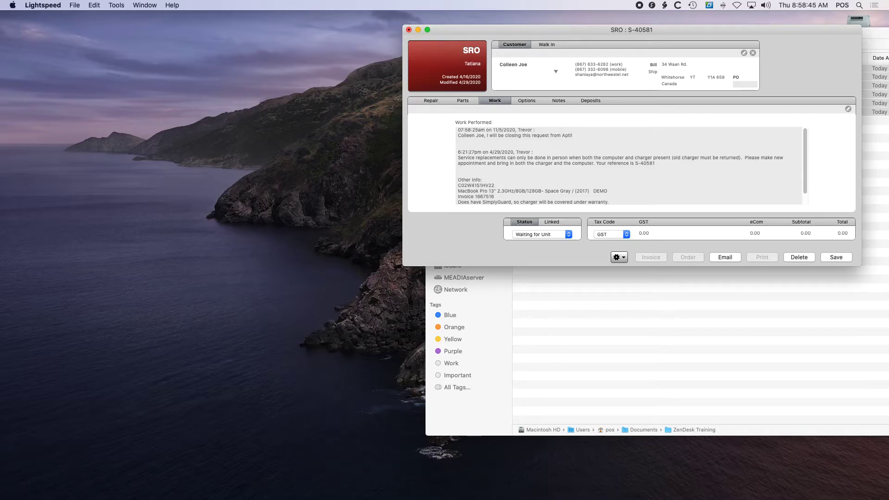
key(BackSpace)
key(BackSpace)
text(ril)
text( want to pro)
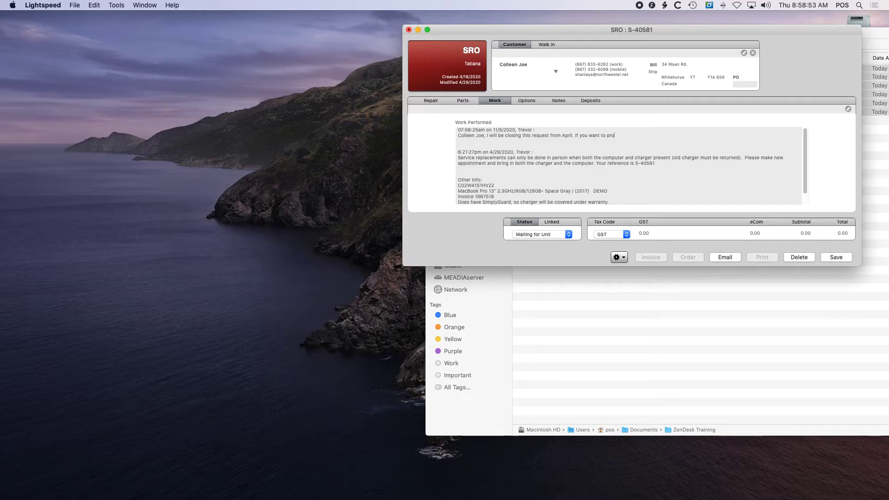
text(ceed, please come in w)
text(ith your dev)
text(ide)
key(BackSpace)
key(BackSpace)
text(ce. -)
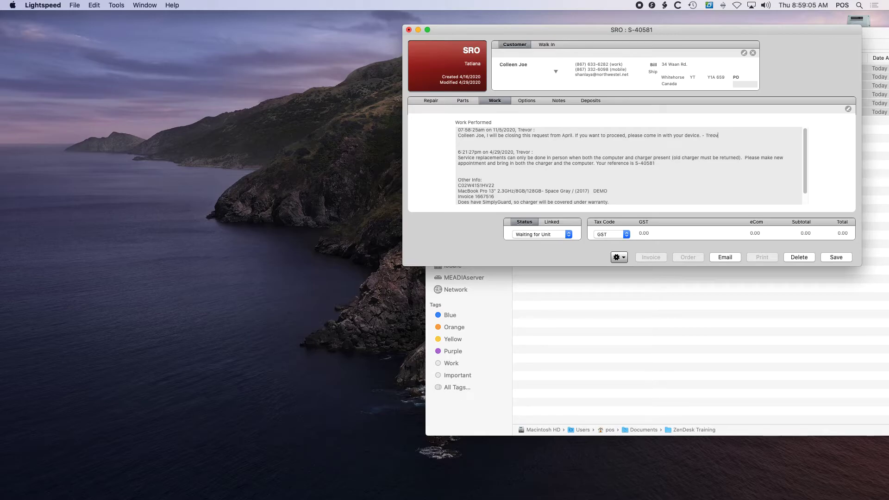
text( Trevor)
- Select and copy the closing message, then save the SRO
triple_click(694, 135)
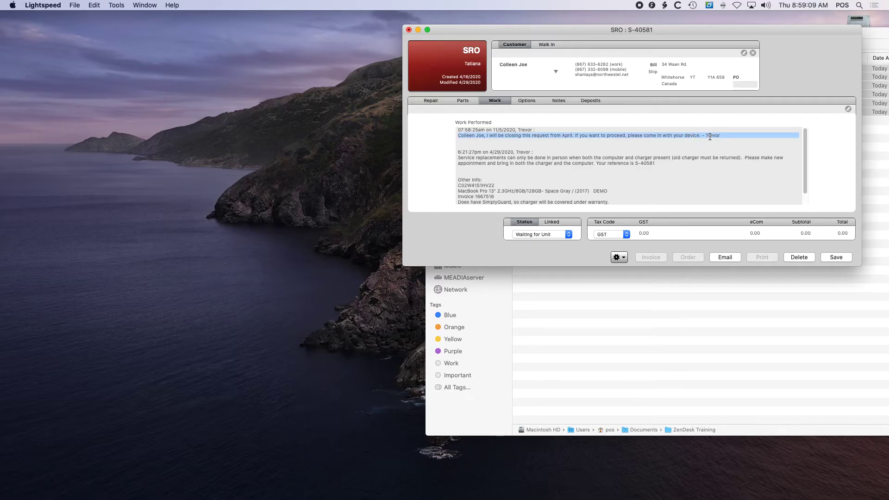
click(838, 259)
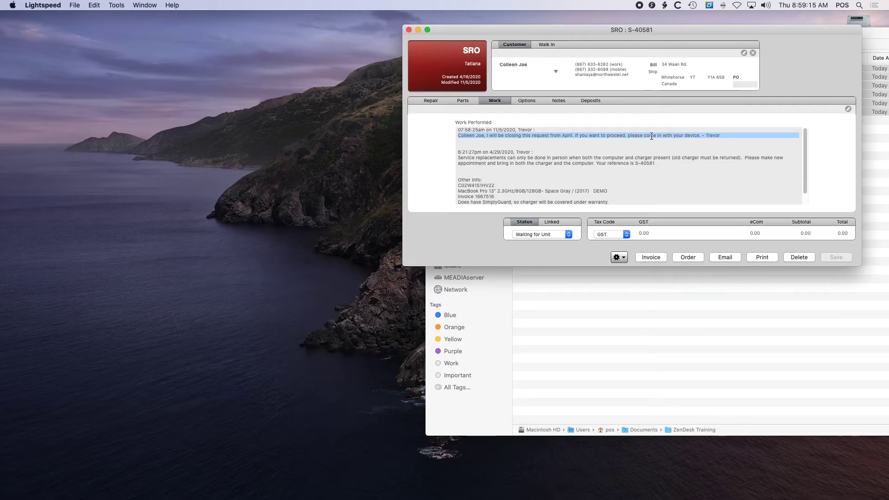
drag(620, 29, 608, 23)
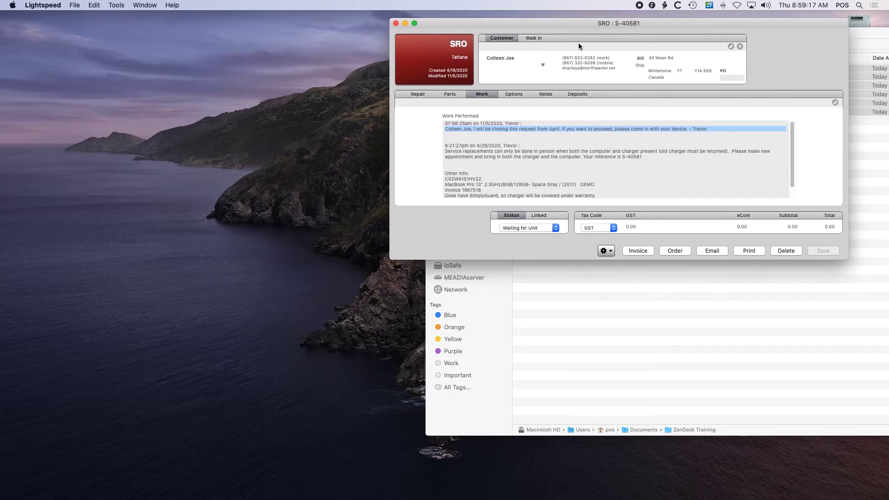
key(super+Tab)
click(320, 253)
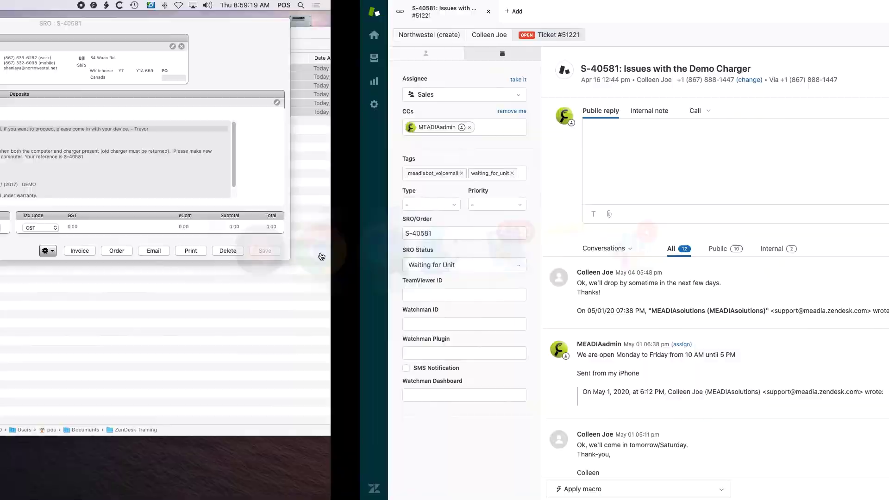
click(347, 153)
key(super+v)
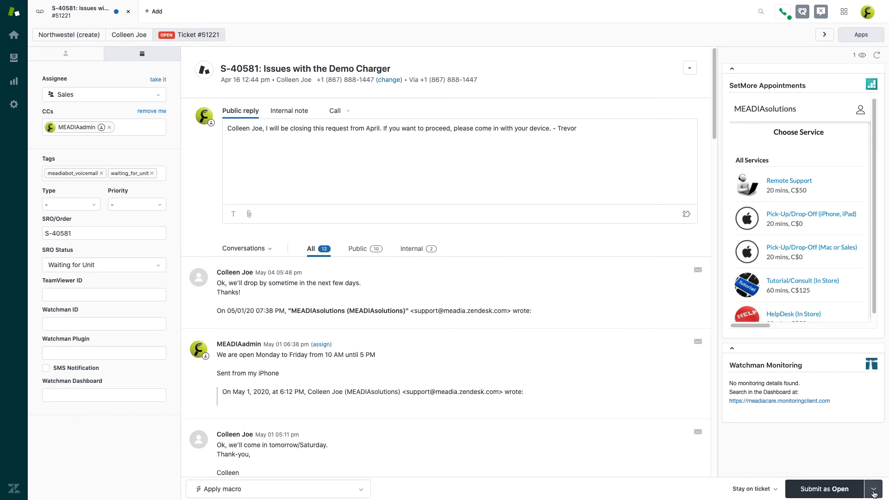
click(873, 492)
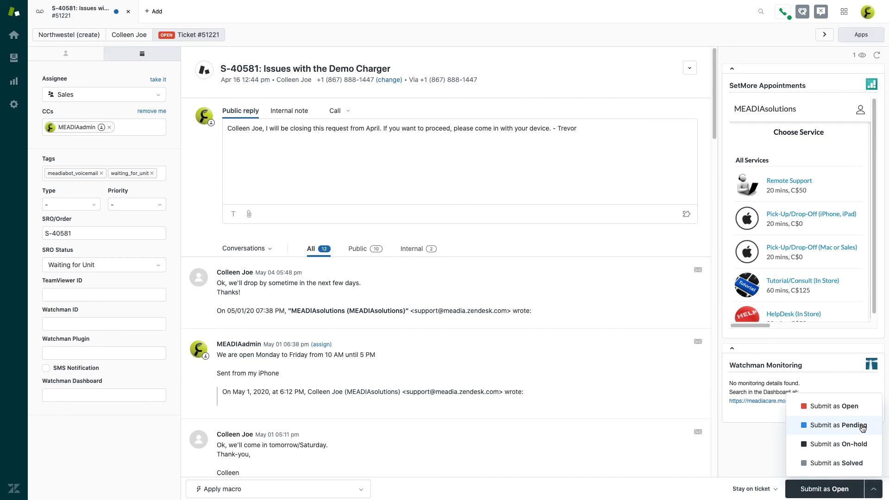
click(863, 464)
key(super+Tab)
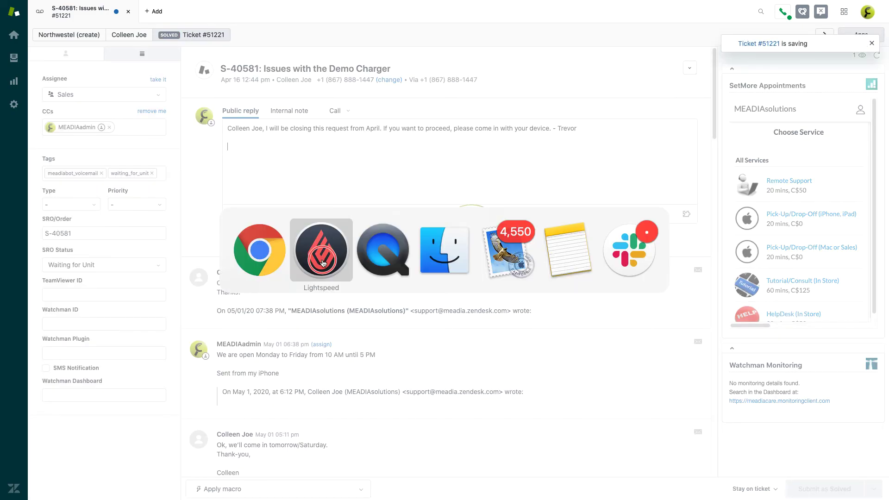
- Choose Invoiced from the SRO Status list, save the SRO, and check the Zendesk ticket
click(533, 229)
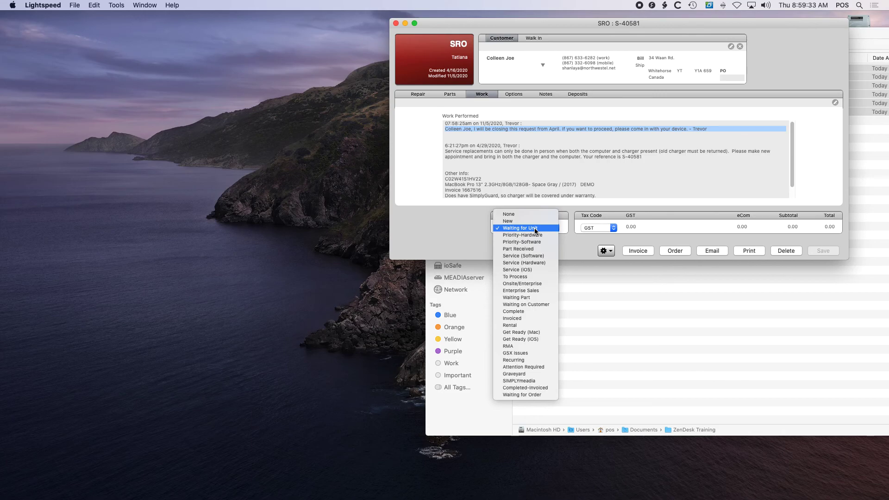
key(i)
key(Return)
click(822, 250)
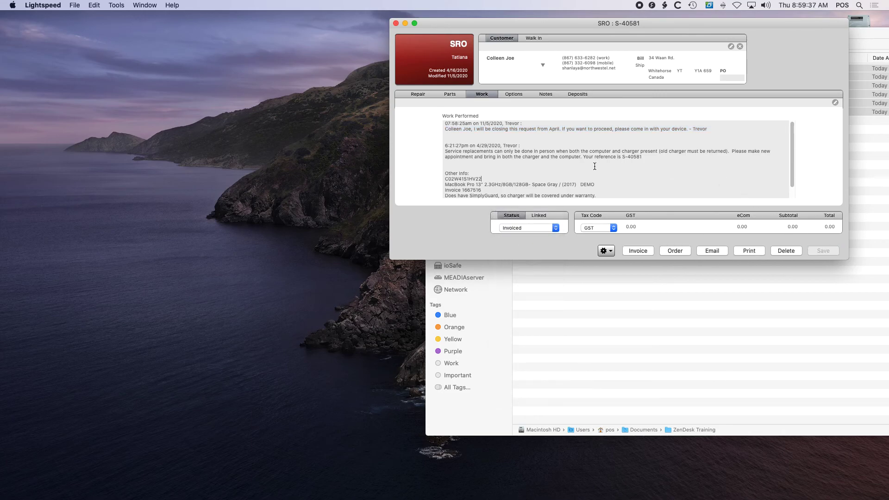
key(super+Tab)
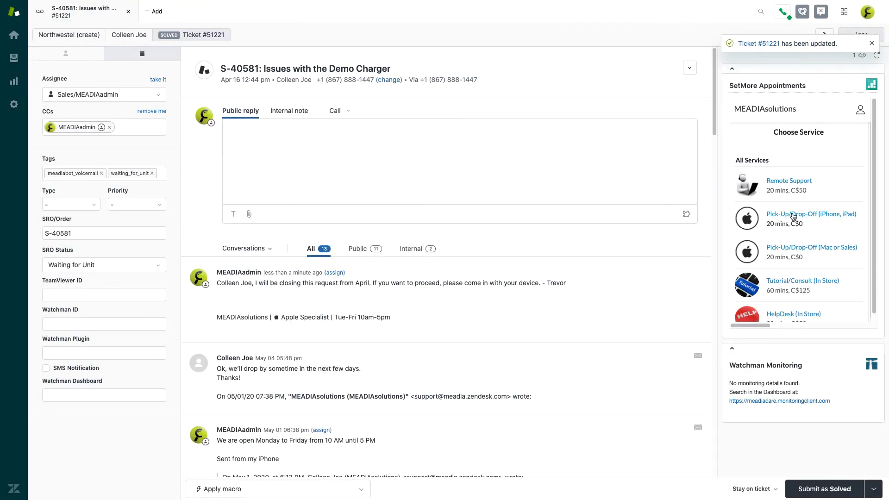
key(super+Tab)
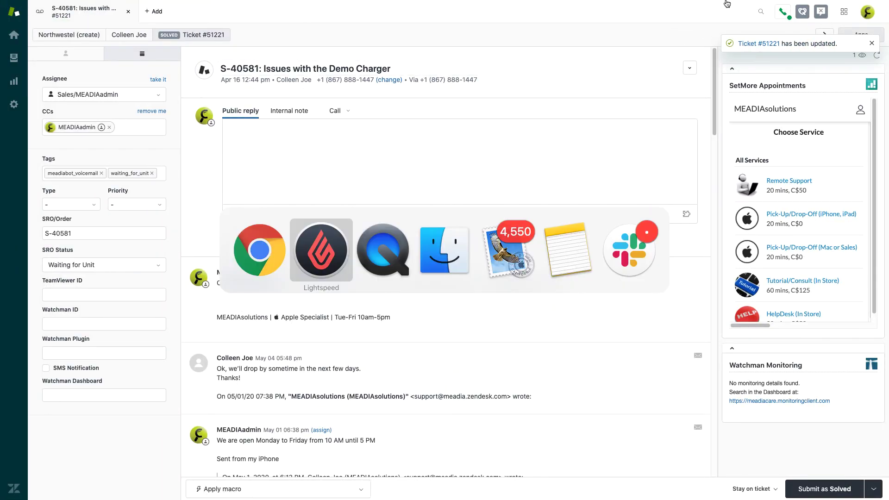